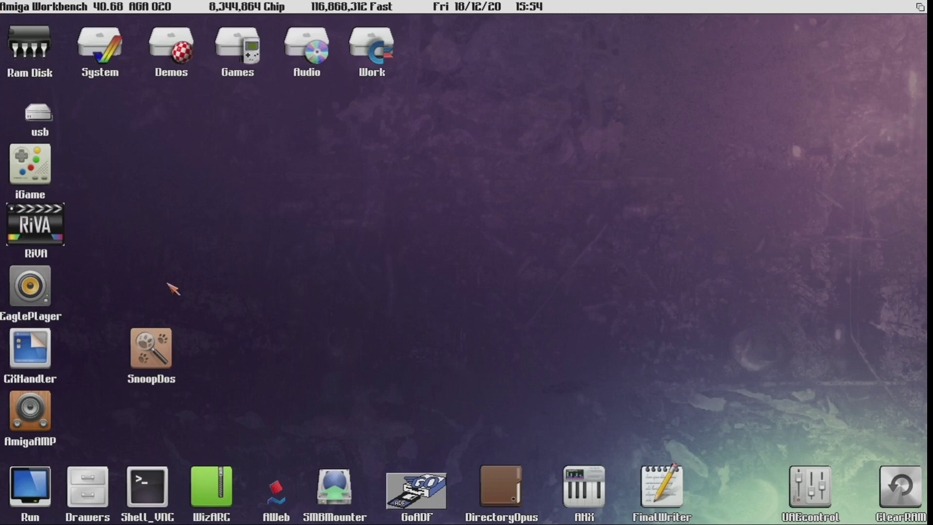
- Sweep selection boxes across the Workbench desktop near SnoopDos
left_click_drag(168, 281, 918, 370)
left_click_drag(918, 370, 870, 386)
left_click_drag(907, 447, 389, 423)
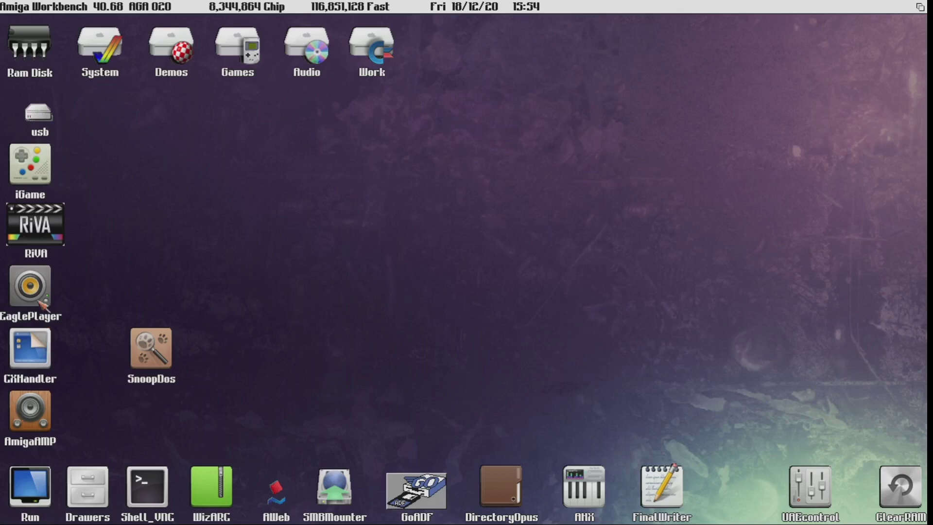
- Launch EaglePlayer past the config error, move its scope and info windows, and play 'Fax on the run.mod'
double_click(31, 287)
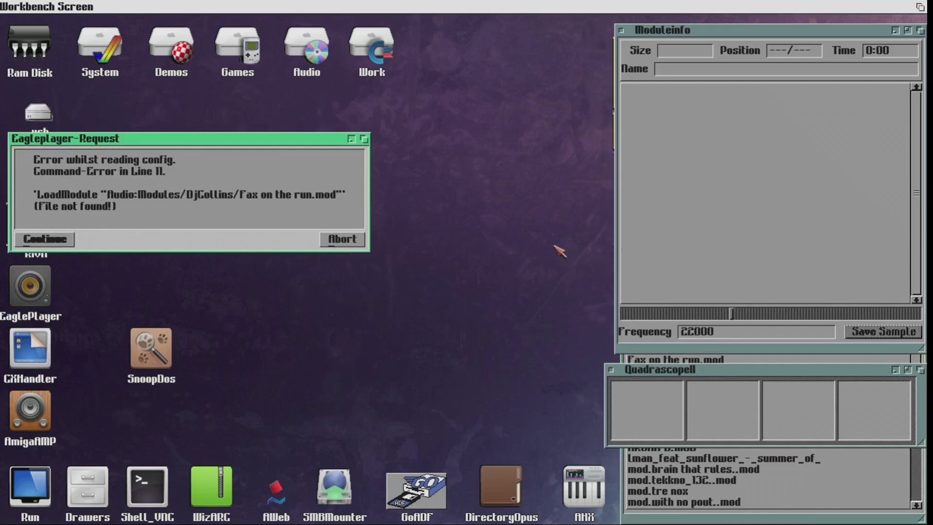
left_click(44, 239)
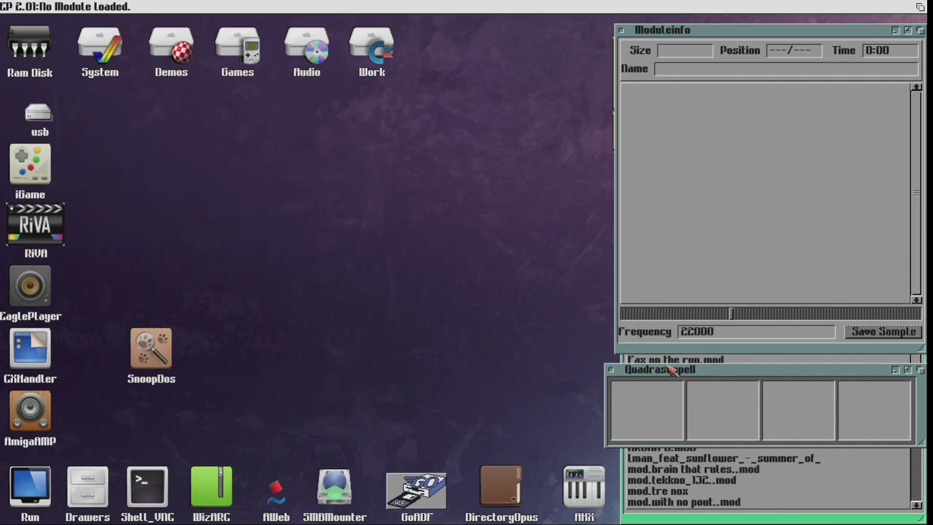
left_click_drag(670, 370, 248, 190)
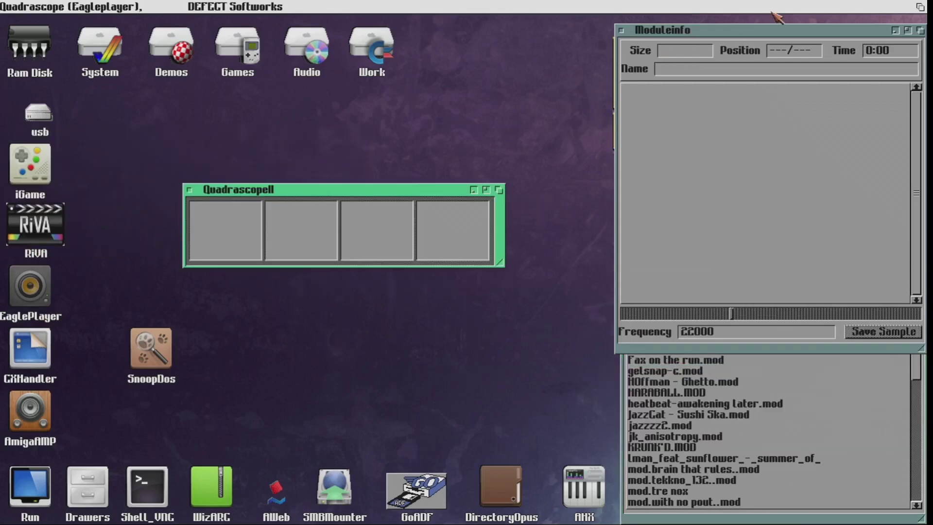
left_click(798, 40)
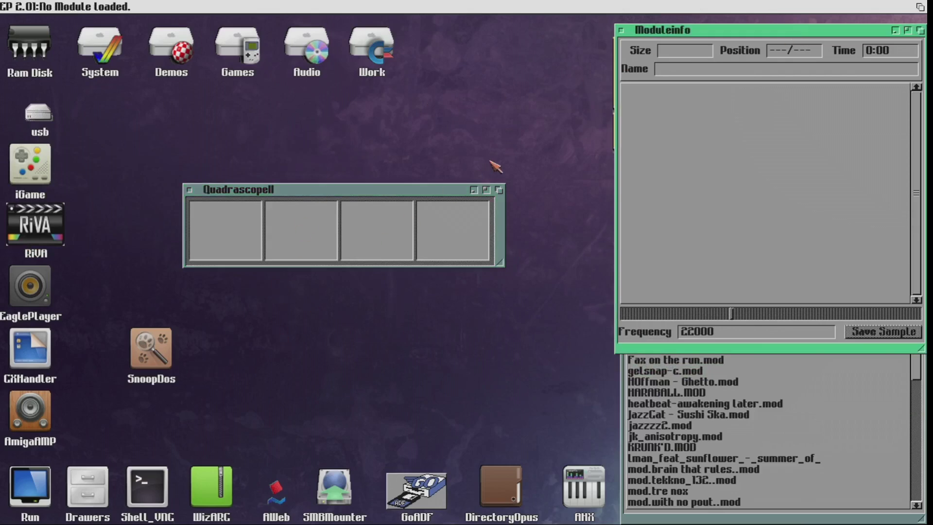
mouse_move(750, 31)
left_mouse_down()
mouse_move(414, 76)
mouse_move(362, 95)
left_mouse_up()
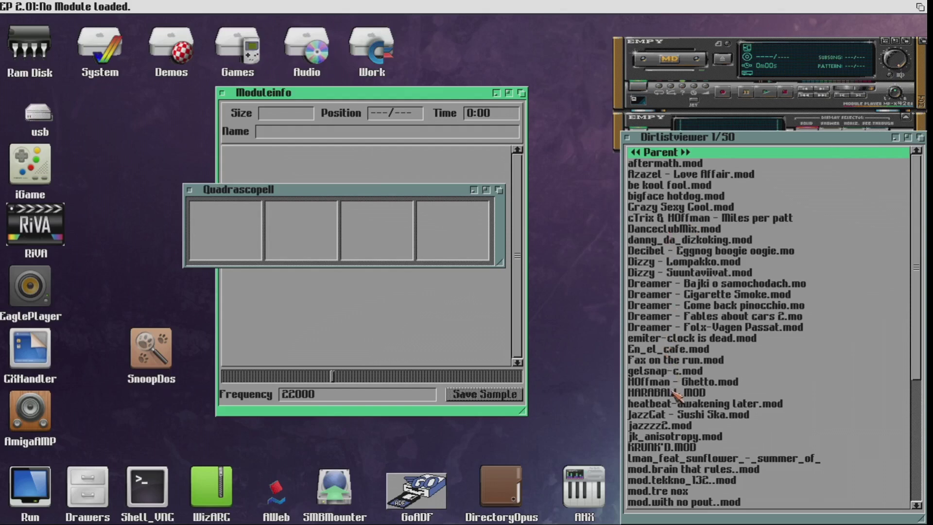
double_click(700, 360)
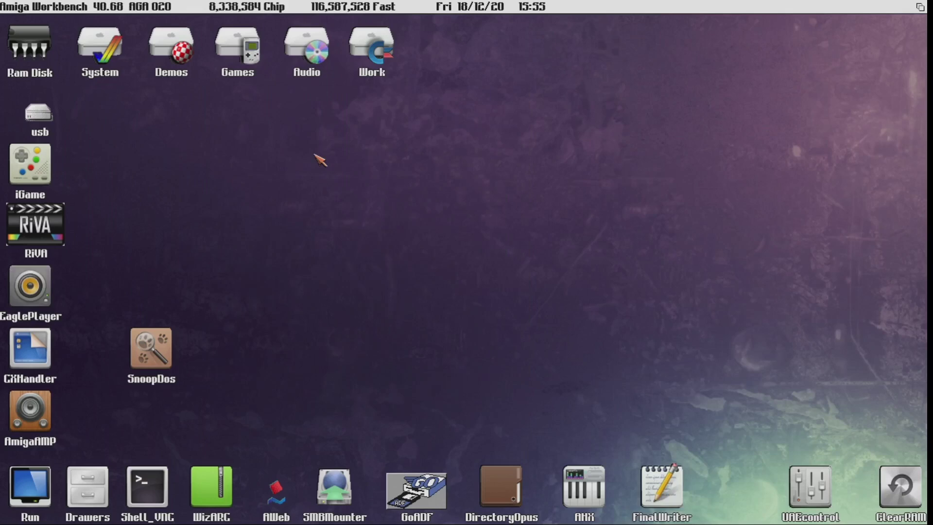
- Open the Amiberry GUI with F12, showing the A1200 (PiMIGA) configuration
key("F12")
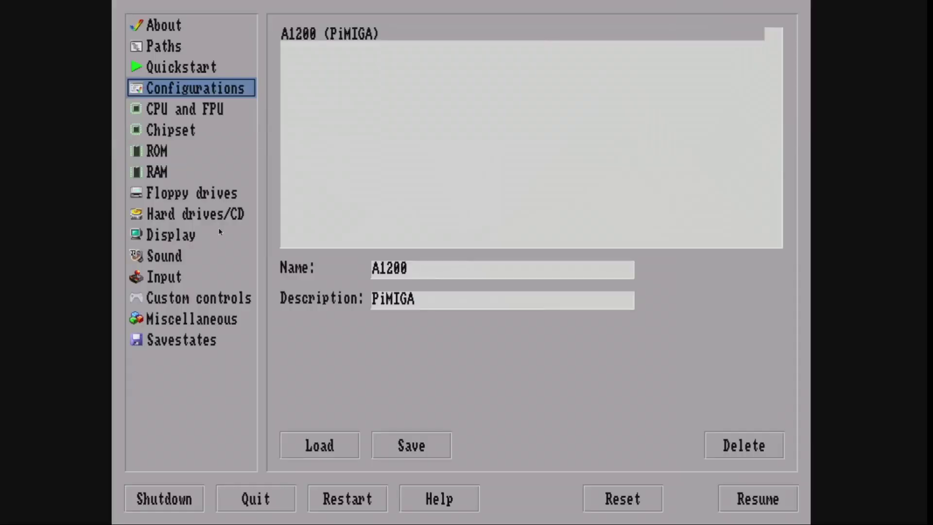
- Browse the About, Configurations, CPU and FPU, Chipset, ROM and RAM pages, then return to About
left_click(166, 28)
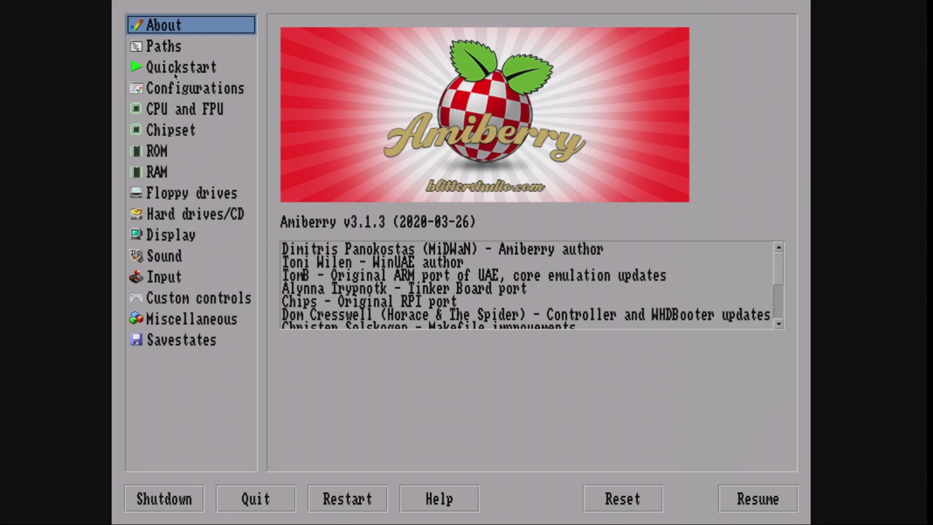
left_click(188, 92)
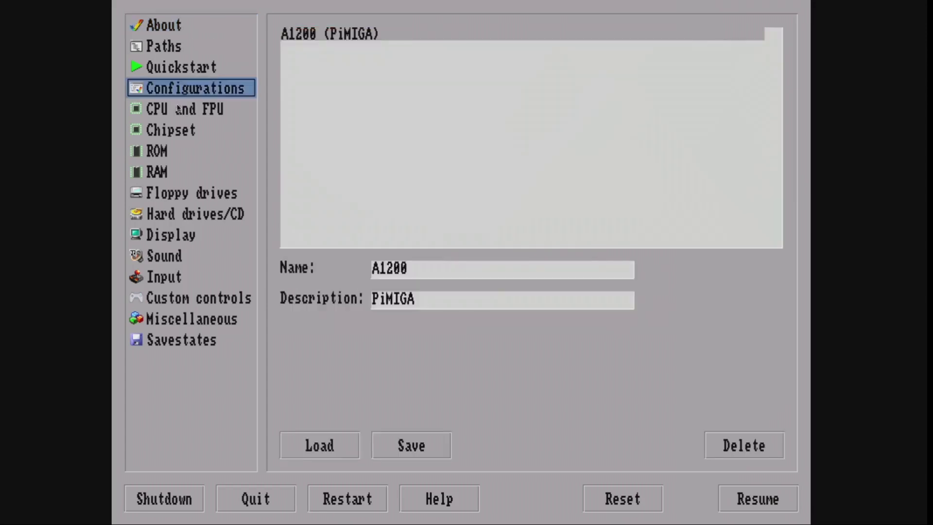
left_click(179, 109)
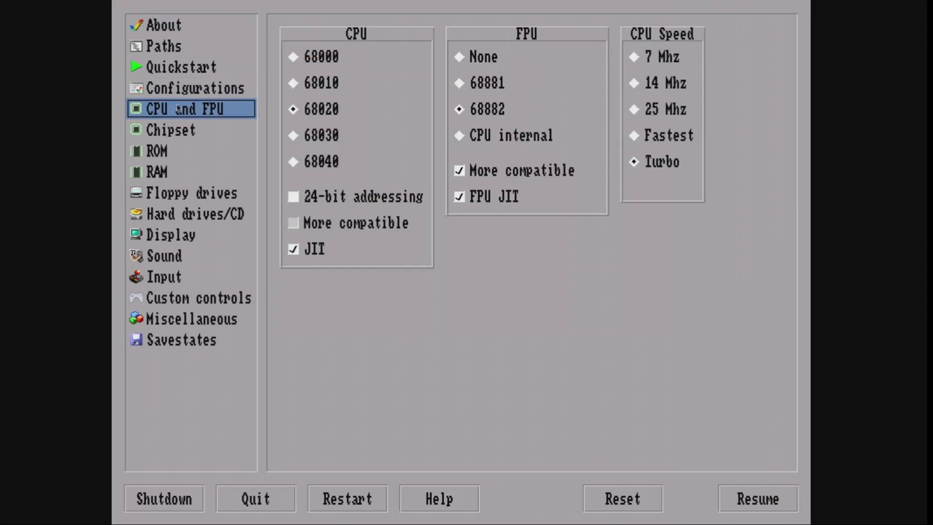
left_click(165, 130)
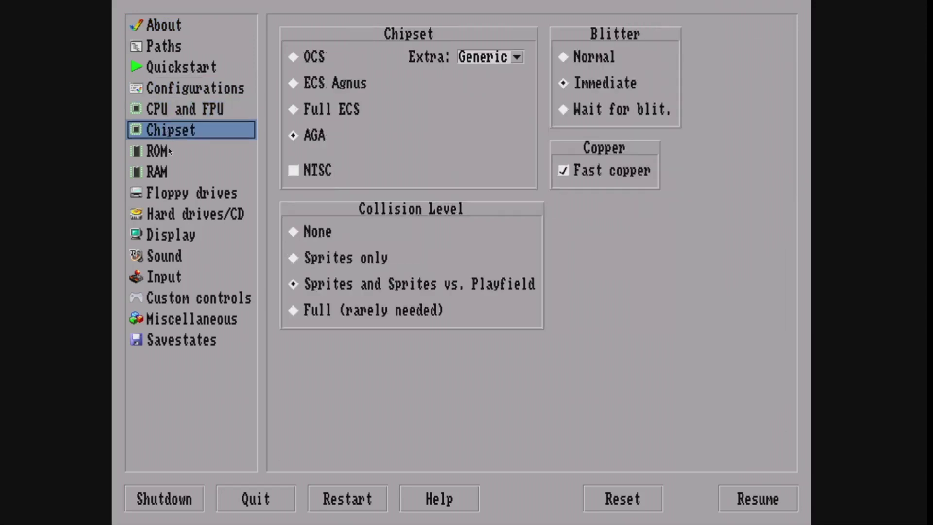
left_click(157, 151)
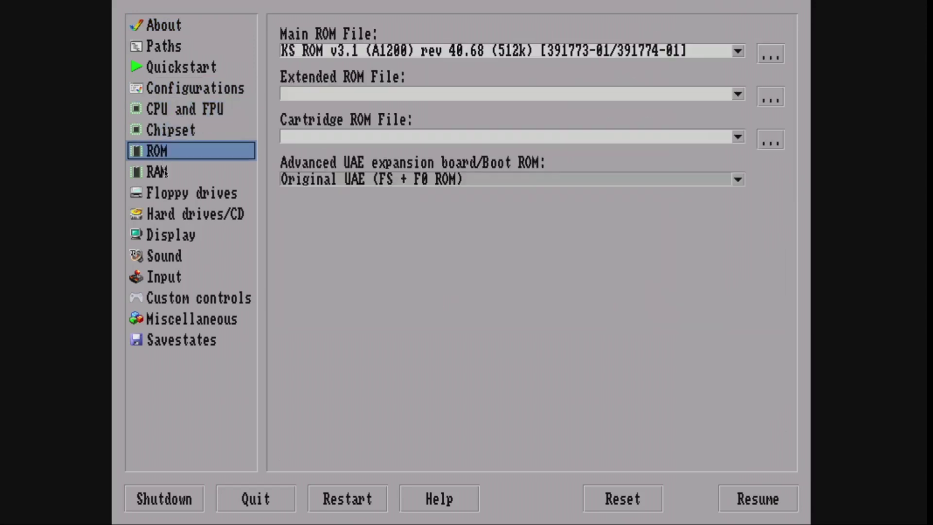
left_click(156, 172)
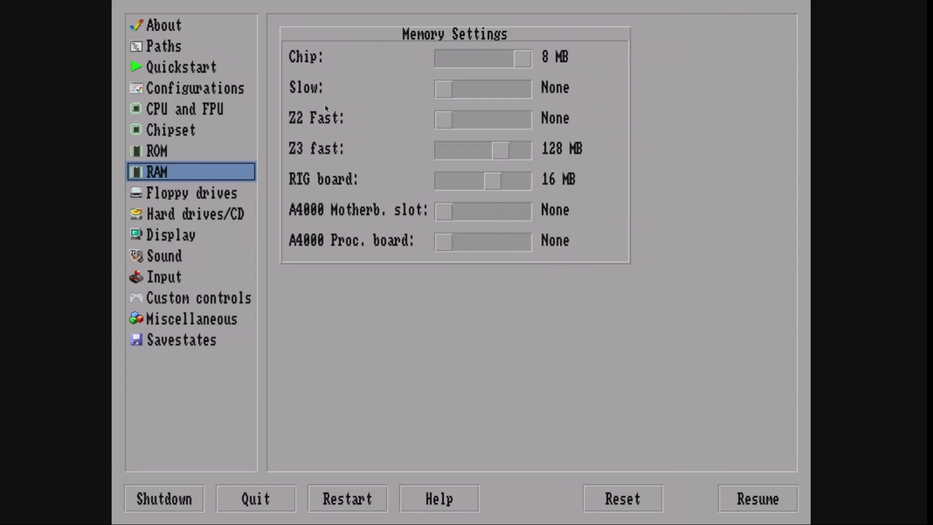
left_click(200, 30)
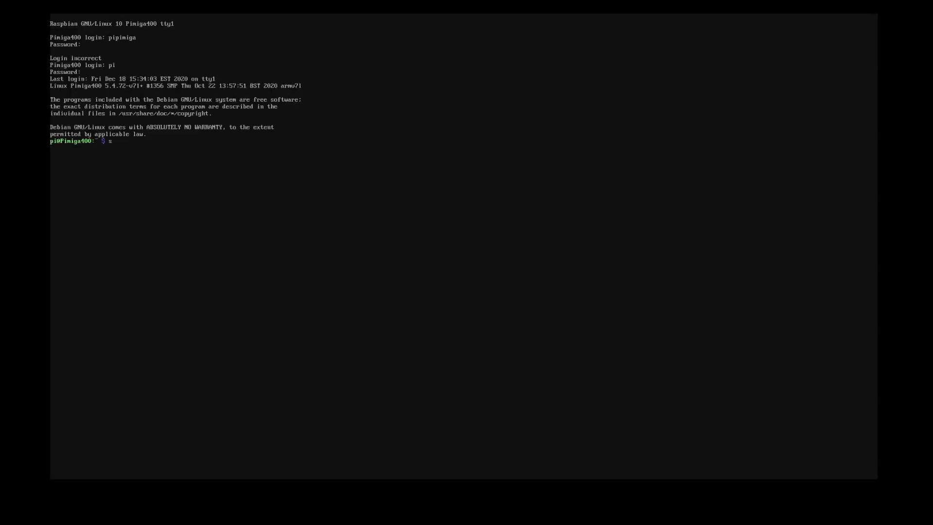
type("udo n")
type("erry.sh")
- Run sudo nano amiberry.sh to open the startup script in nano
key("Return")
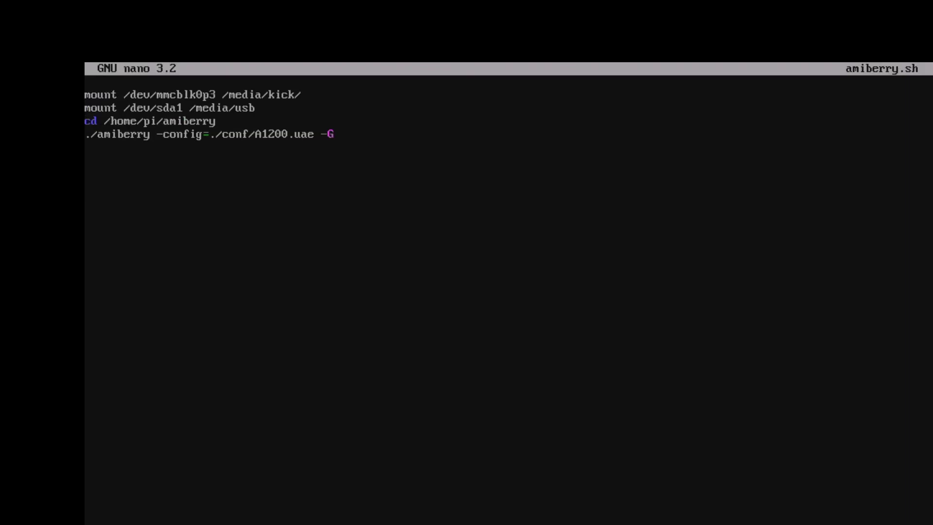
type("-")
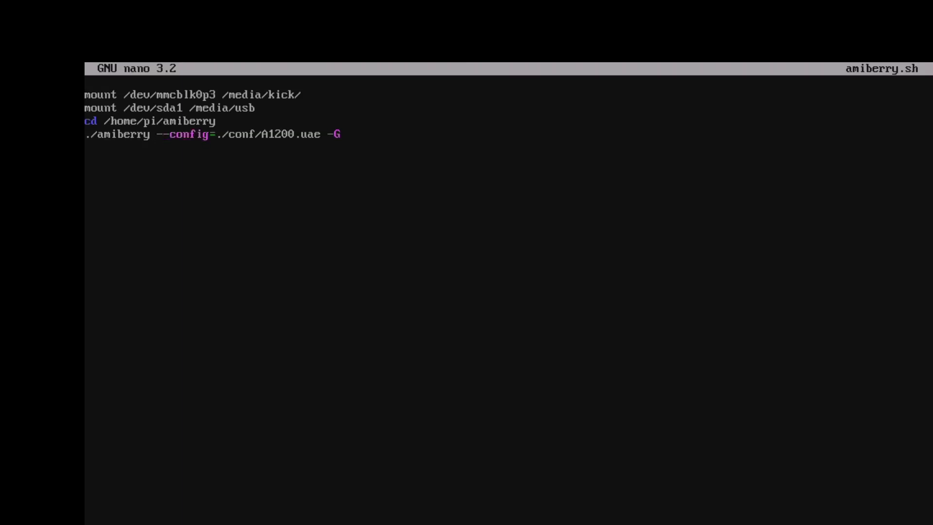
- Try removing the dot and extra hyphen, keep '-config=./conf/A1200.uae -G', and exit nano
key("Delete")
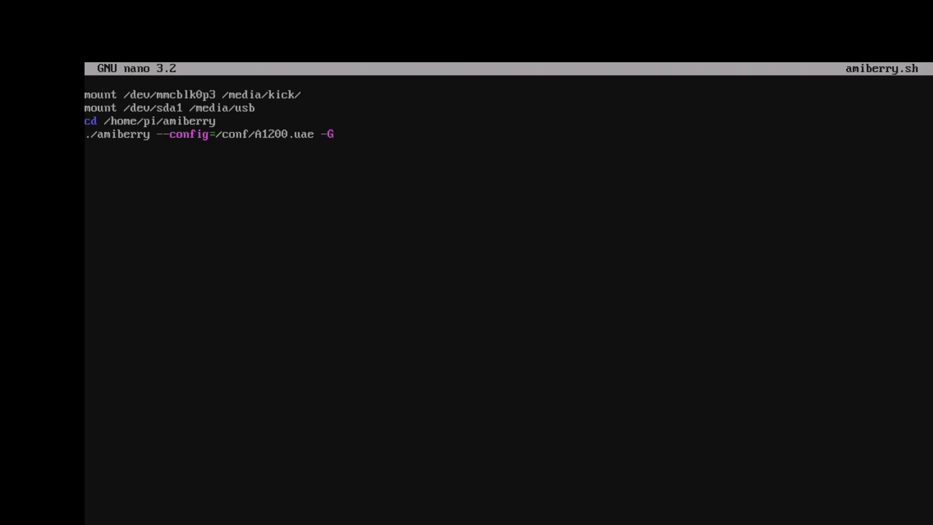
type(".")
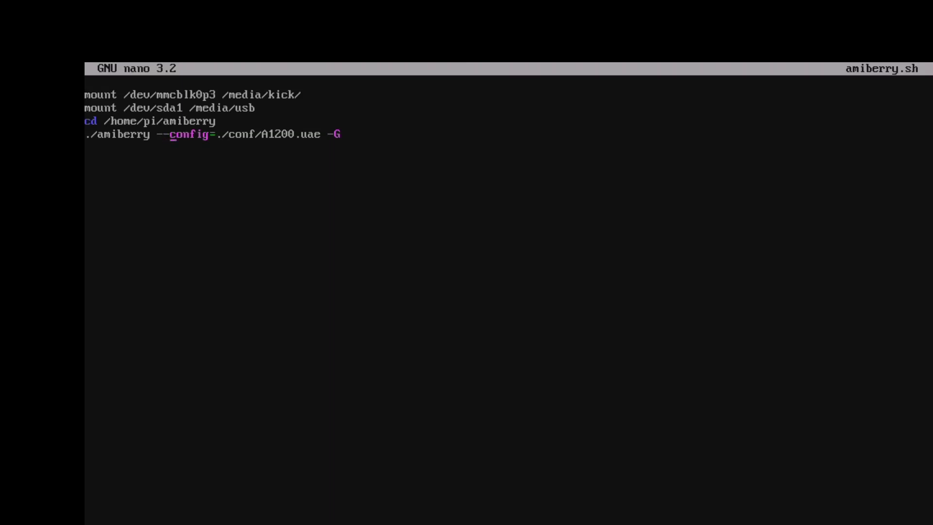
key("BackSpace")
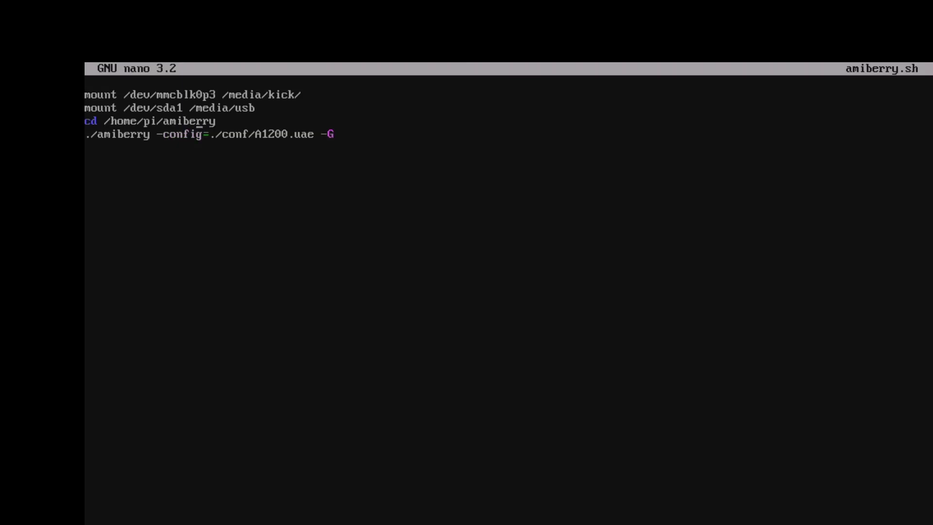
key("Left")
key("Left")
key("Left")
key("Right")
key("ctrl+x")
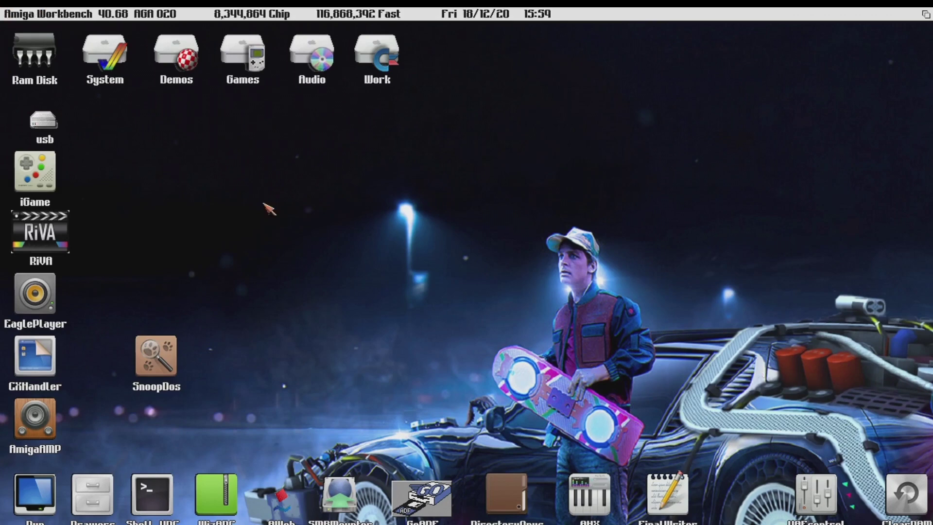
- Bring up the Amiberry settings over Workbench and view the About and Paths pages
key("F12")
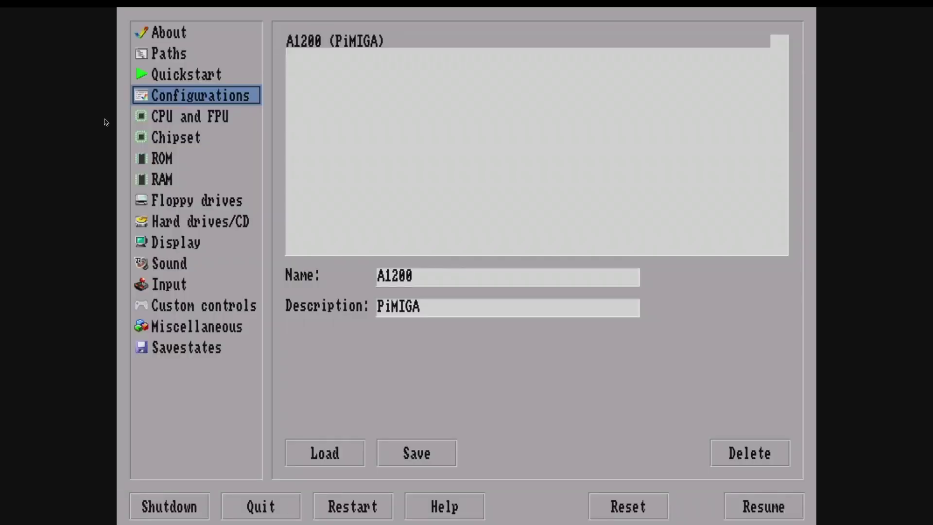
left_click(194, 37)
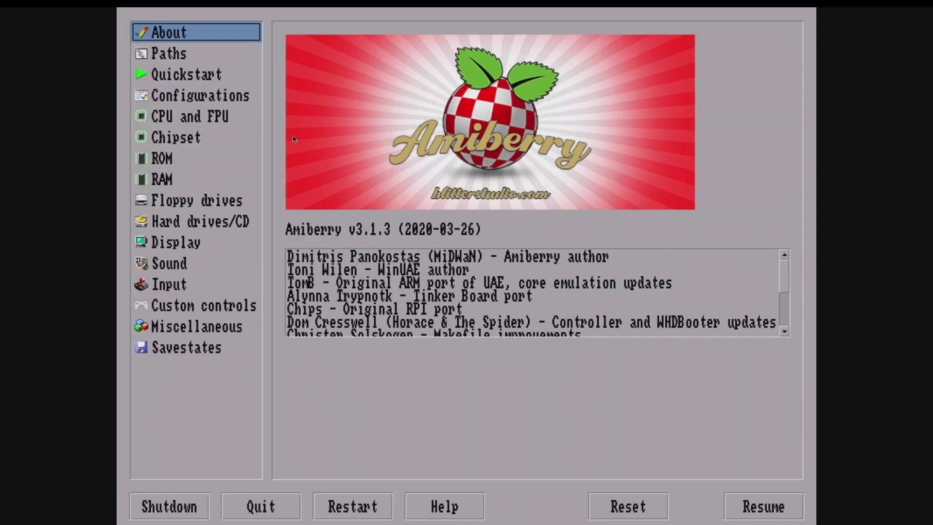
left_click(176, 57)
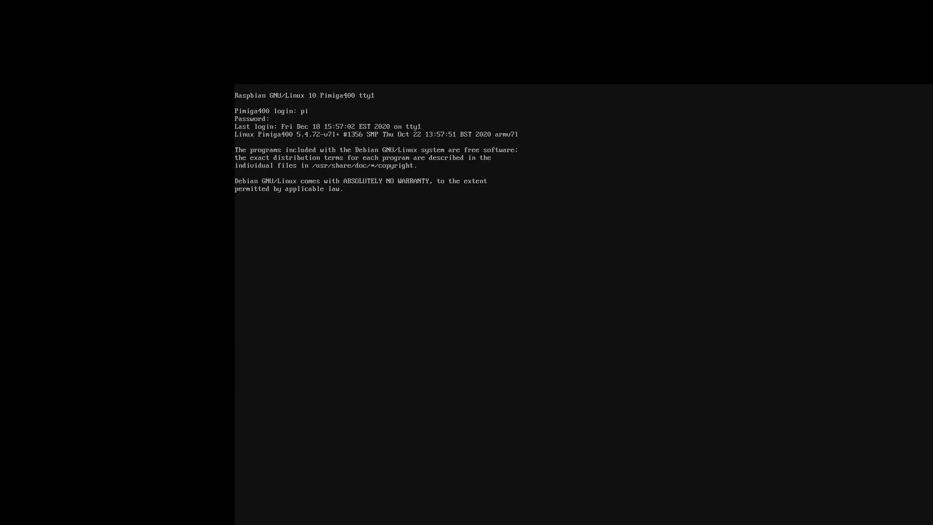
type("ls")
key("Return")
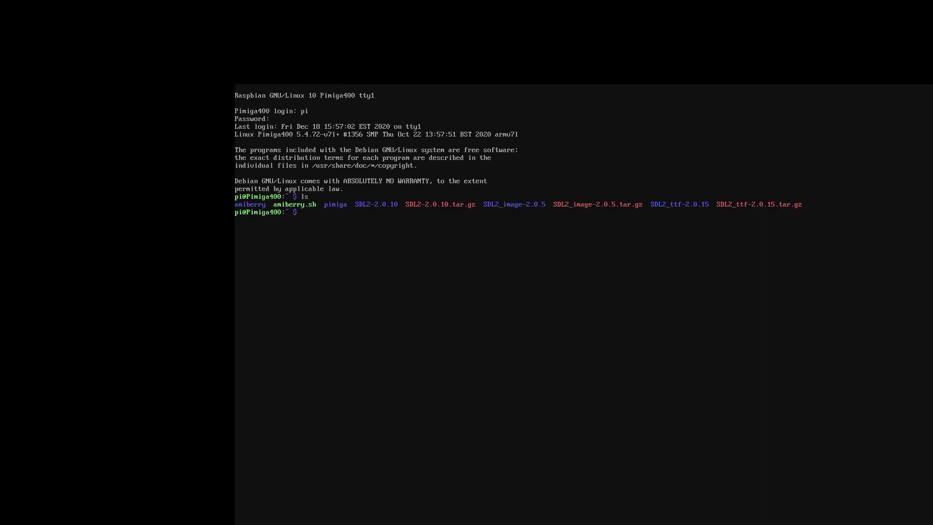
type("cd /")
- Log in as pi, then list the root directory and the /amiberry folder
key("Return")
type("ls")
key("Return")
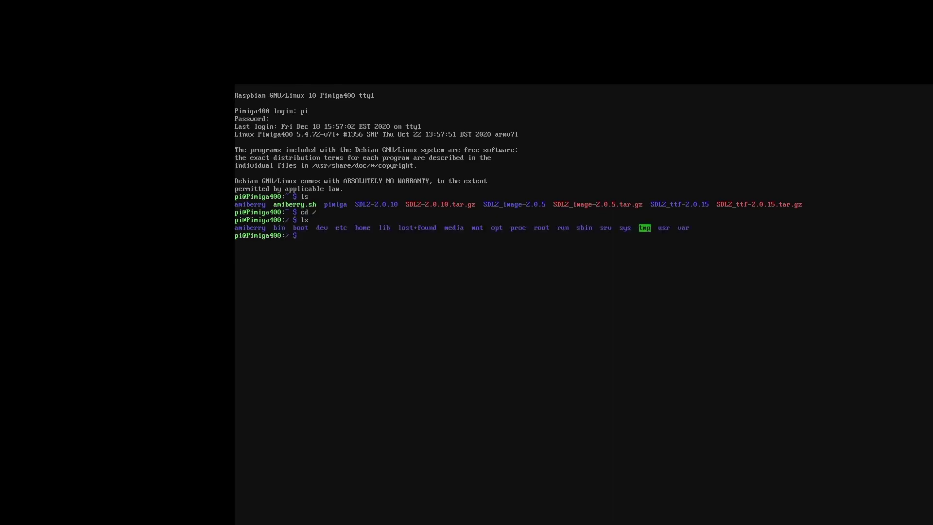
type("cd am")
type("iberry")
key("Return")
type("ls")
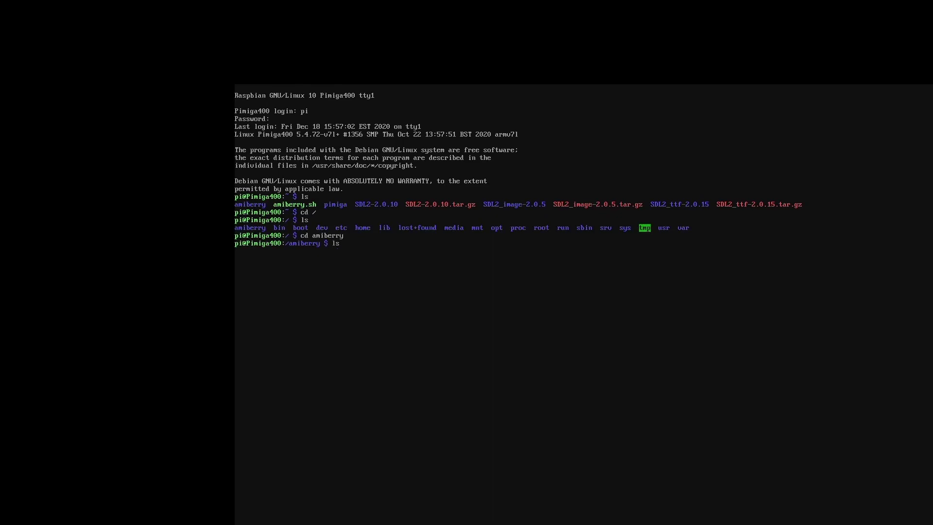
key("Return")
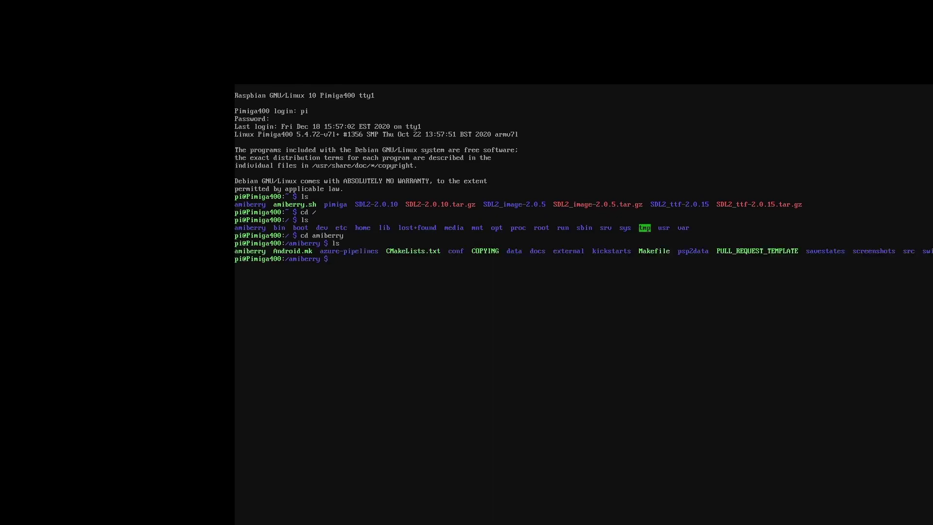
type("sudo ./ami")
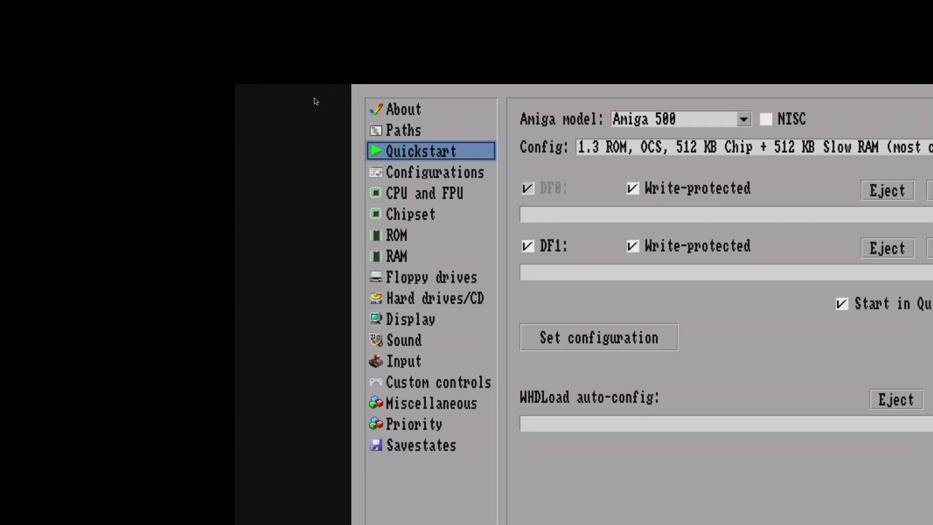
- Confirm Amiberry v3.3 on the About page, then start emulation to boot Workbench
left_click(403, 110)
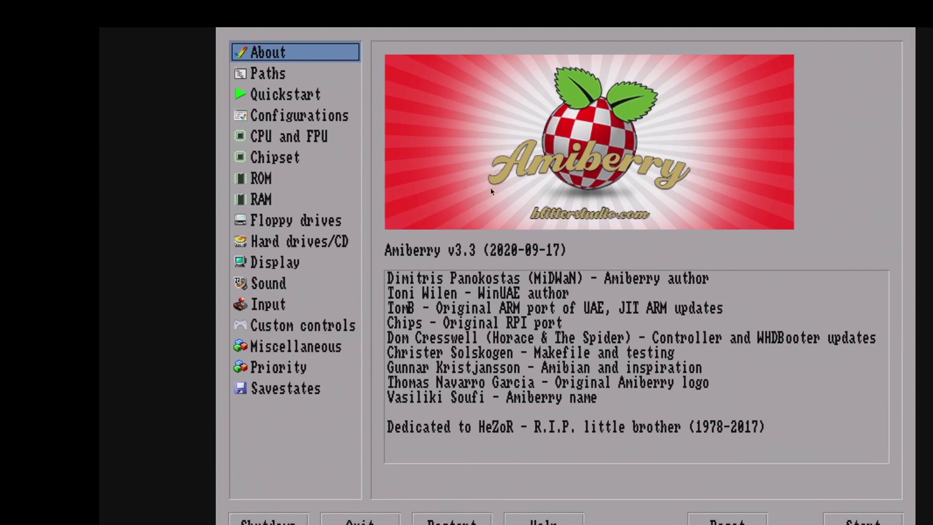
left_click(365, 519)
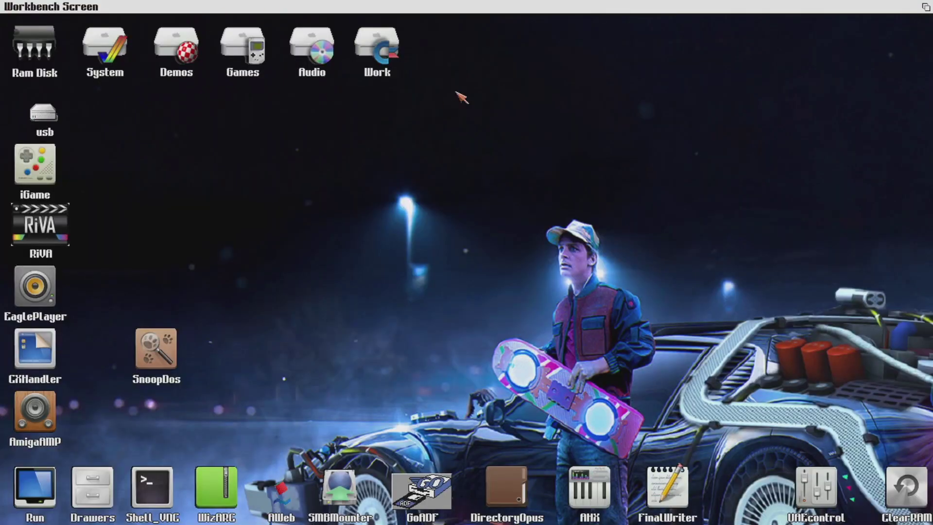
- Activate the Workbench screen, then reopen the Amiberry settings with F12
left_click(292, 202)
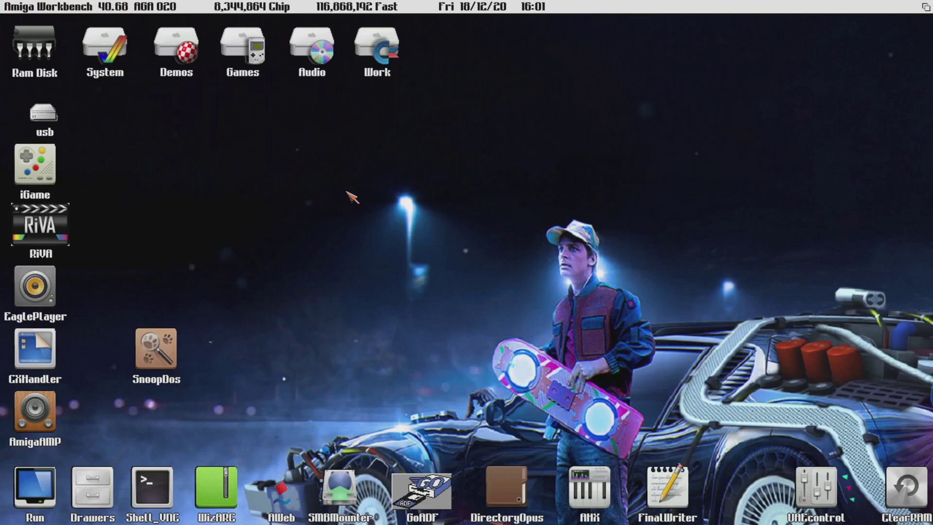
key("F12")
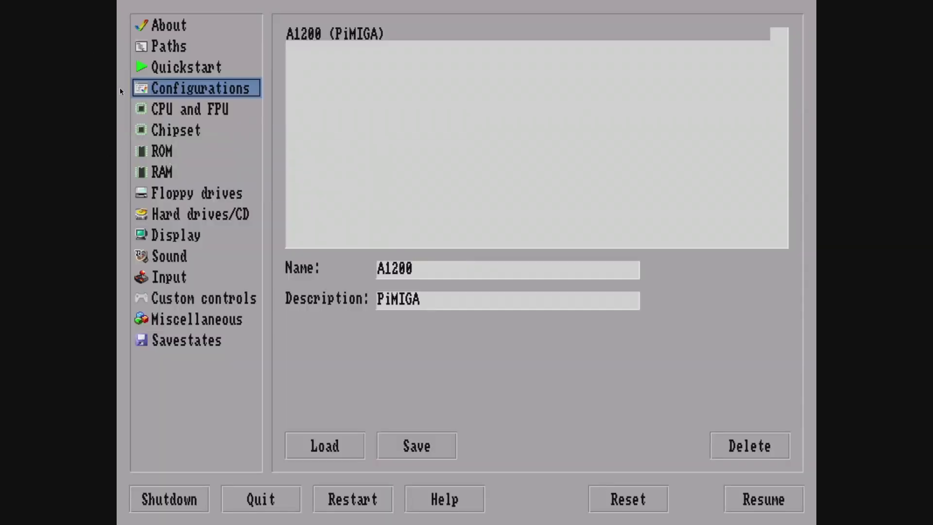
- Check the RAM page (8 MB Chip, 128 MB Z3), then load the A1200 (PiMIGA) configuration
left_click(162, 172)
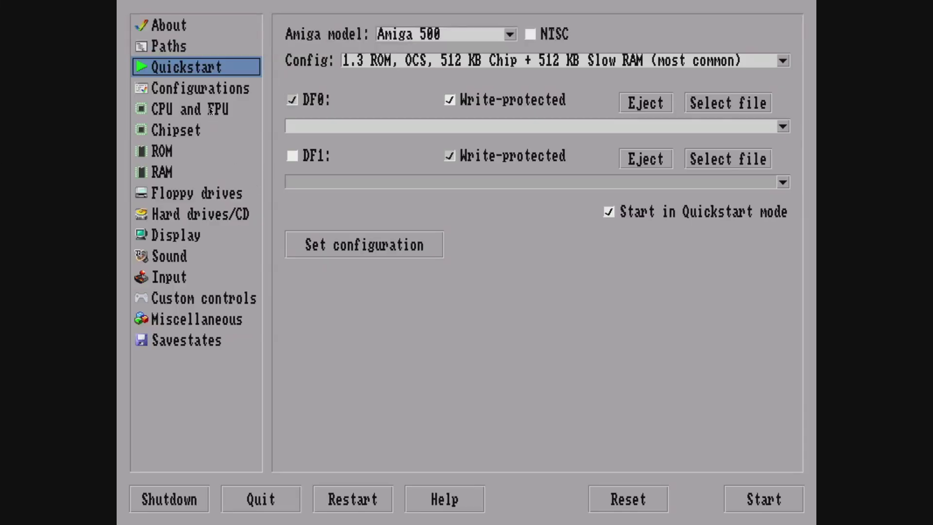
left_click(200, 90)
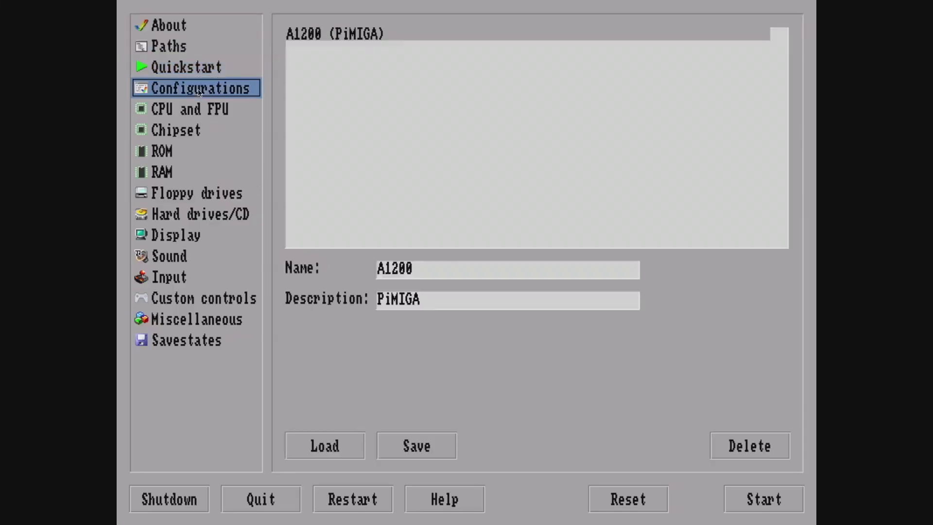
left_click(347, 454)
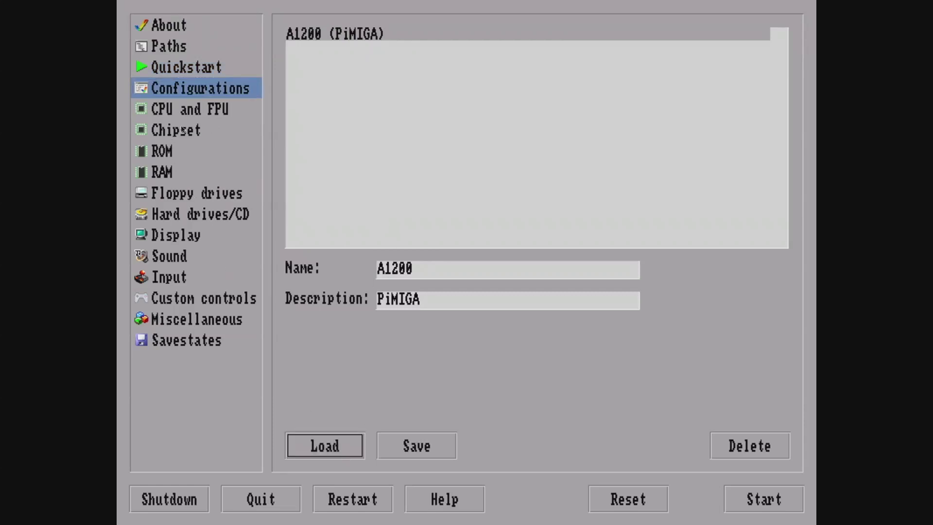
- Set Z3 fast RAM to 1 GB and RTG board memory to 128 MB, then save the A1200 configuration
left_click(170, 168)
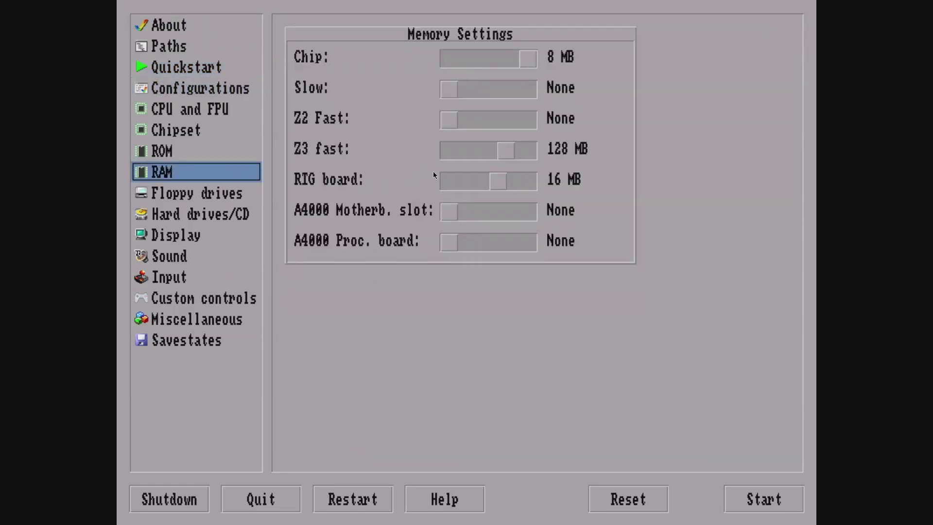
left_click_drag(508, 150, 539, 154)
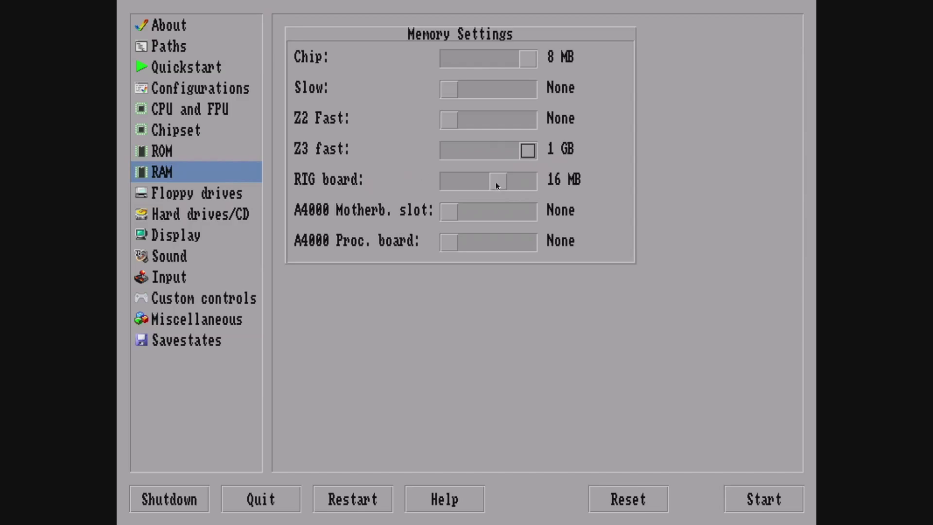
left_click_drag(496, 182, 548, 182)
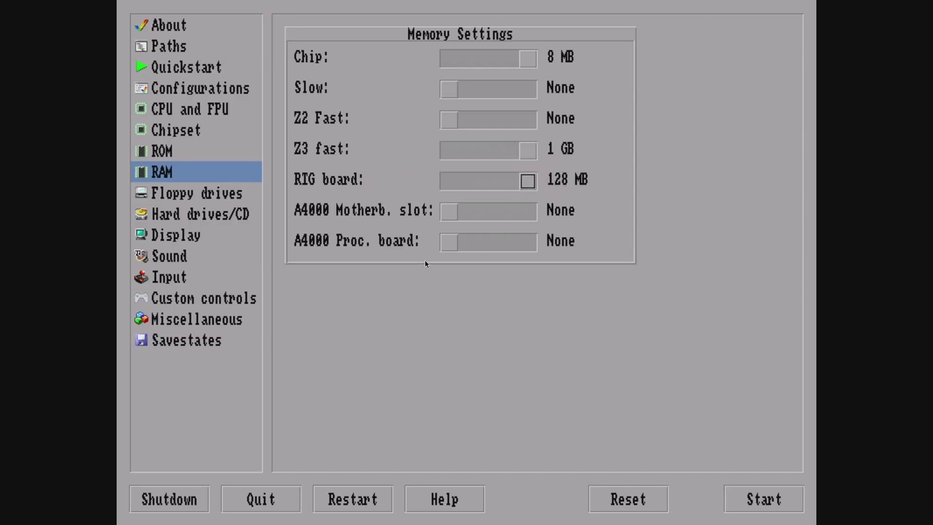
left_click(197, 92)
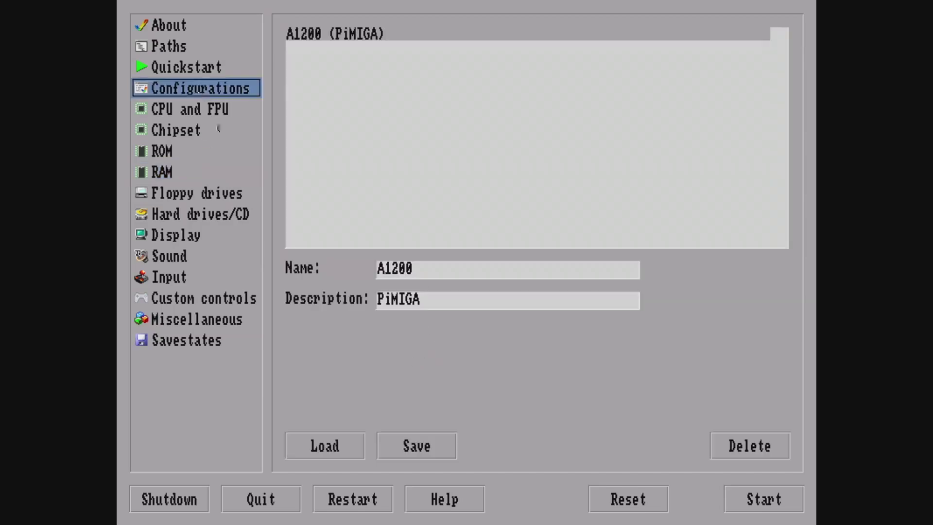
left_click(418, 448)
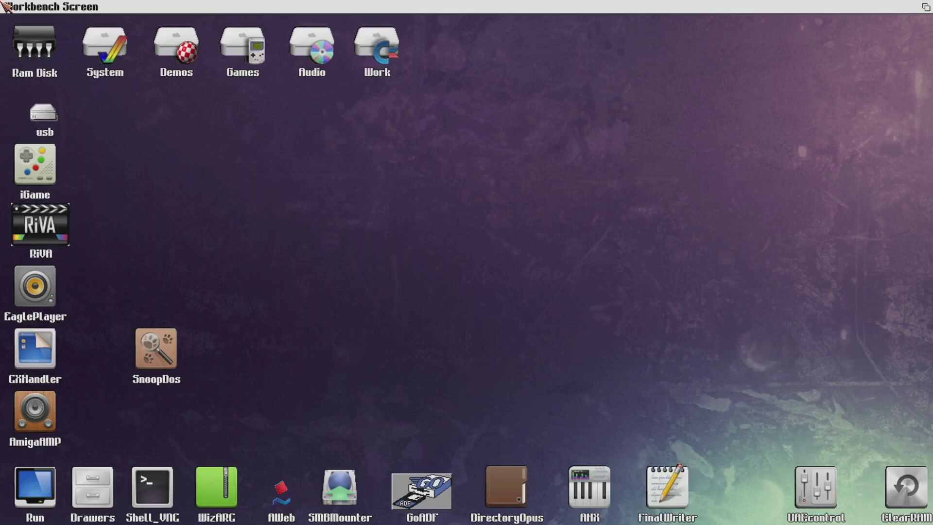
- Check the Workbench title bar's roughly 1 GB fast memory figure, then launch RiVA
left_click(200, 107)
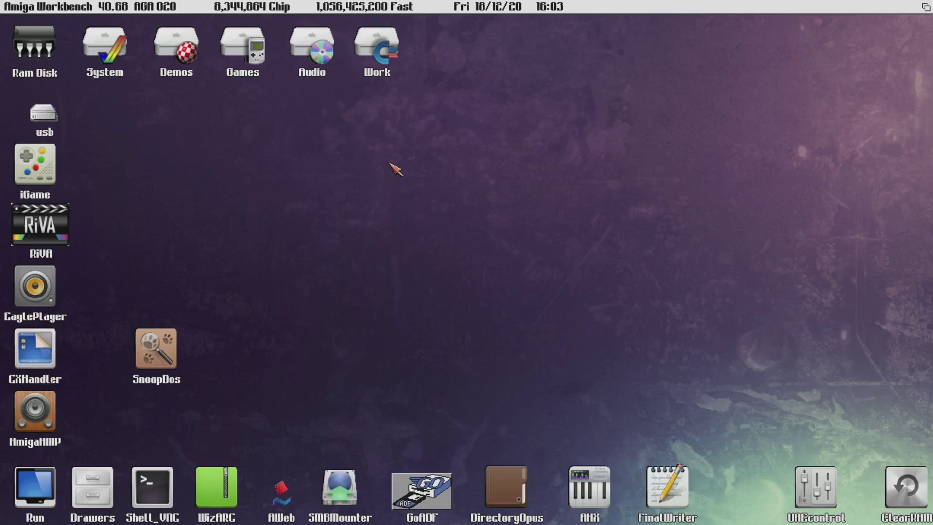
double_click(41, 227)
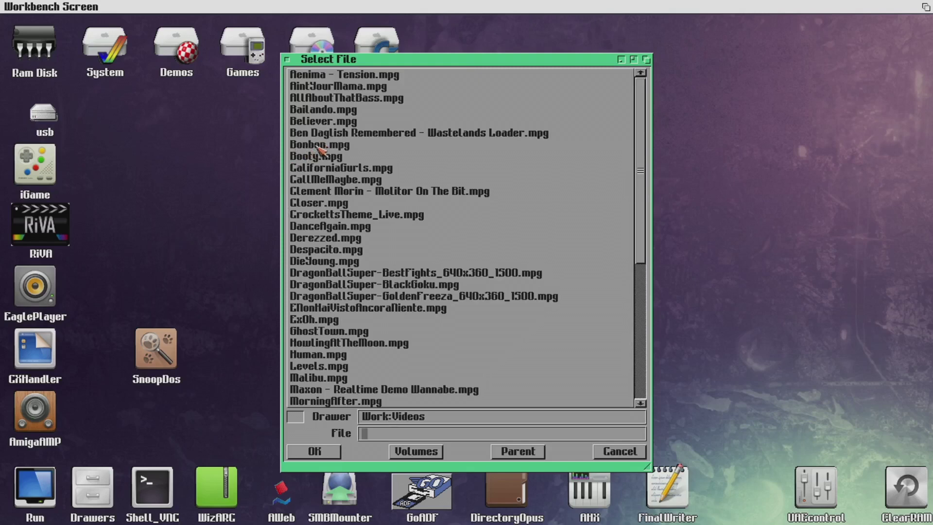
- Choose Derezzed.mpg in RiVA's file requester to play it
left_click(332, 238)
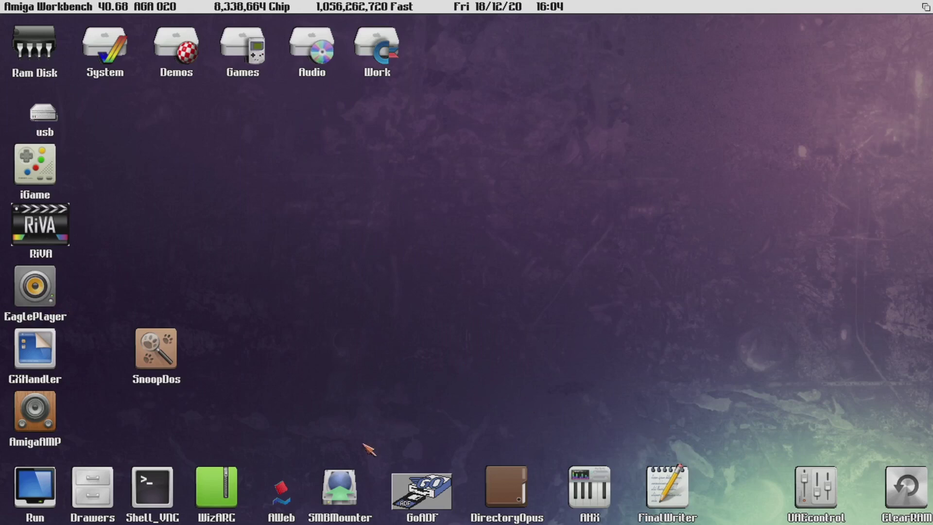
double_click(66, 172)
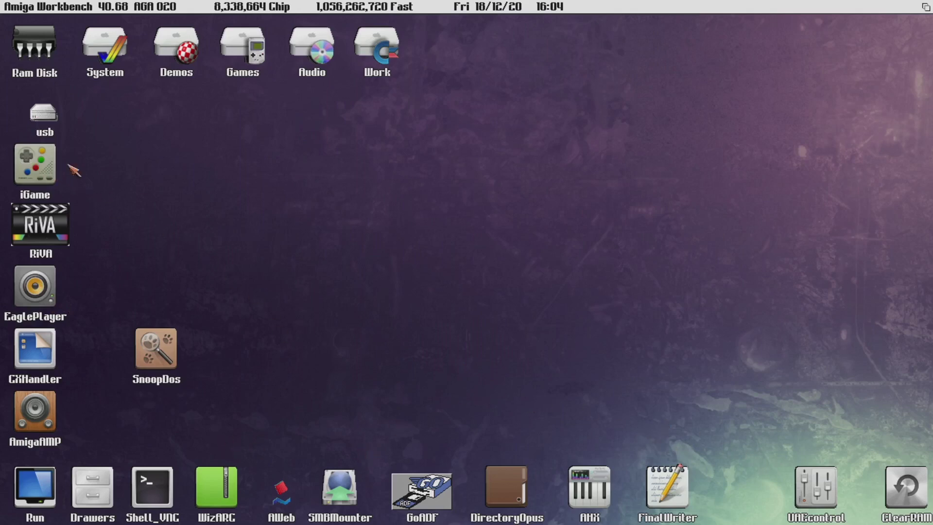